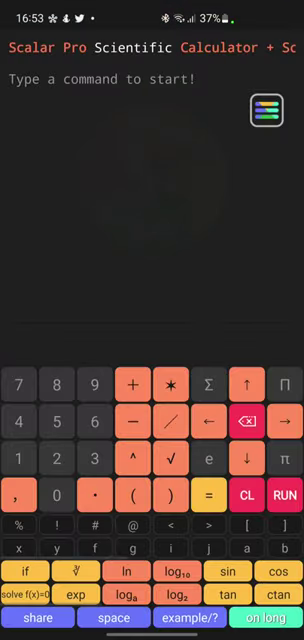
Open and close the navigation menu, then move the floating quick menu.
{"action": "left_click", "coordinate": [266, 110]}
{"action": "left_click", "coordinate": [250, 300]}
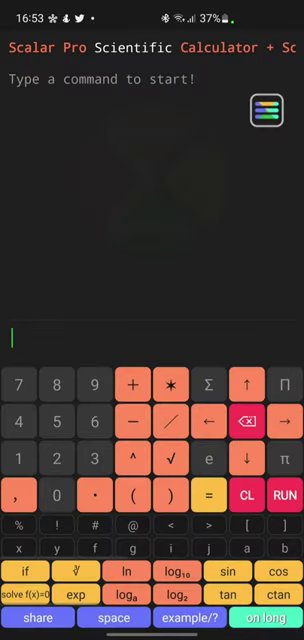
{"action": "left_click", "coordinate": [127, 103]}
{"action": "left_click_drag", "start_coordinate": [2, 300], "coordinate": [200, 300]}
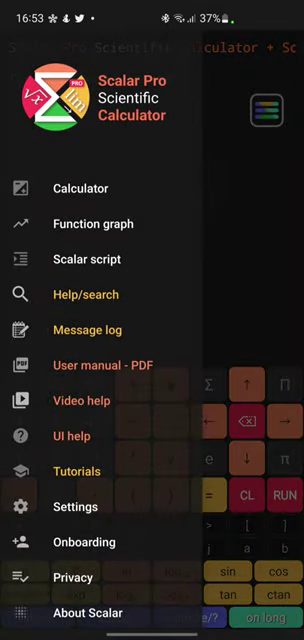
{"action": "mouse_move", "coordinate": [130, 330]}
{"action": "left_mouse_down"}
{"action": "mouse_move", "coordinate": [134, 239]}
{"action": "mouse_move", "coordinate": [128, 330]}
{"action": "left_mouse_up"}
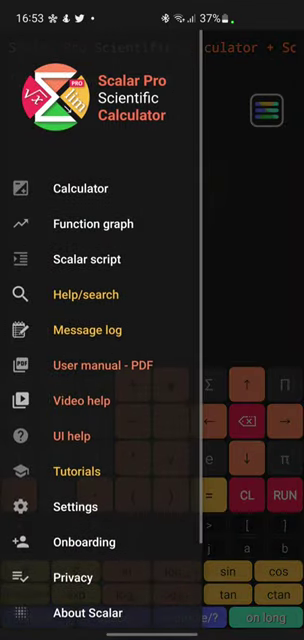
{"action": "left_click", "coordinate": [258, 192]}
{"action": "left_click_drag", "start_coordinate": [266, 110], "coordinate": [246, 242]}
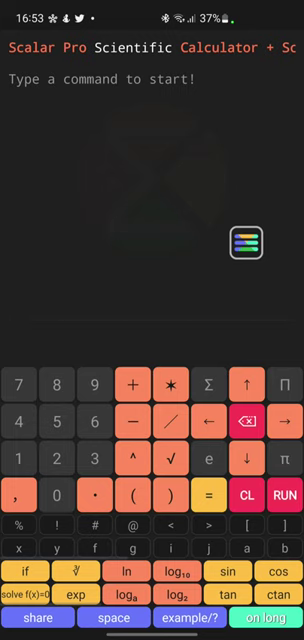
Enter 9652+ on the keypad, step the cursor left and right, then clear it.
{"action": "left_click", "coordinate": [94, 385]}
{"action": "left_click", "coordinate": [94, 421]}
{"action": "left_click", "coordinate": [57, 421]}
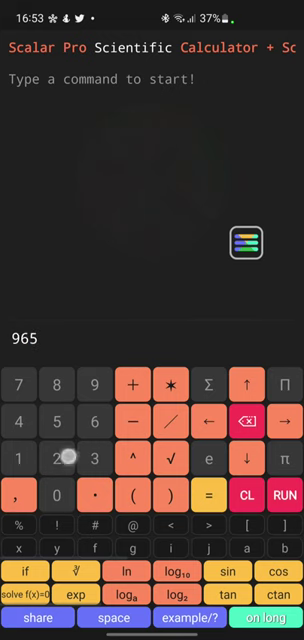
{"action": "left_click", "coordinate": [57, 457]}
{"action": "left_click", "coordinate": [133, 385]}
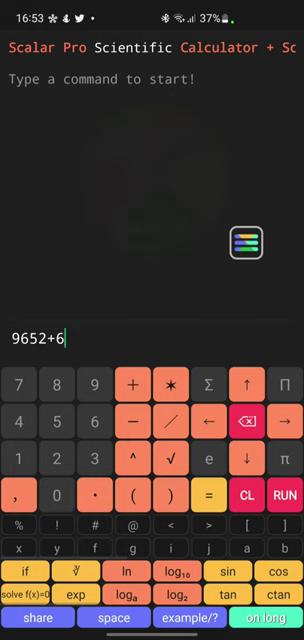
{"action": "left_click", "coordinate": [208, 421]}
{"action": "left_click", "coordinate": [208, 421]}
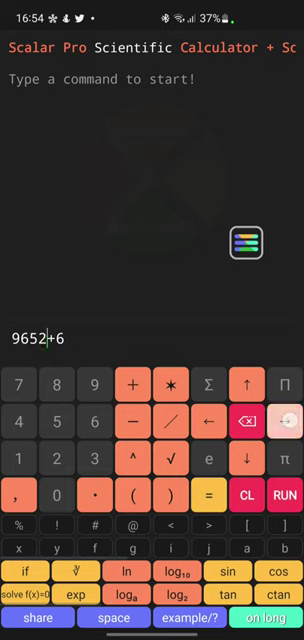
{"action": "left_click", "coordinate": [285, 421]}
{"action": "left_click", "coordinate": [248, 421]}
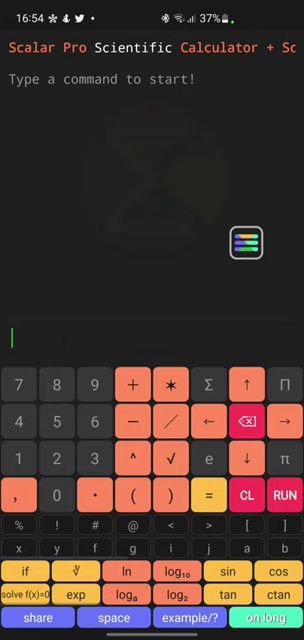
Swipe through the keypad pages and toggle the alternate key functions on and off.
{"action": "left_click_drag", "start_coordinate": [243, 534], "coordinate": [150, 534]}
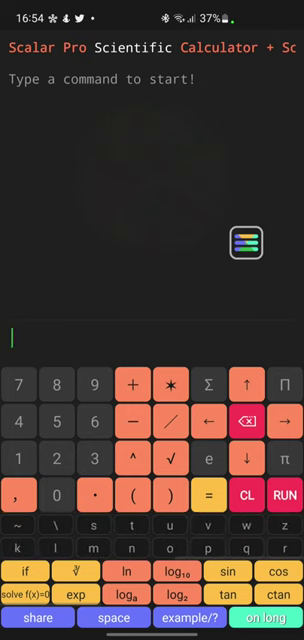
{"action": "left_click_drag", "start_coordinate": [203, 580], "coordinate": [40, 580]}
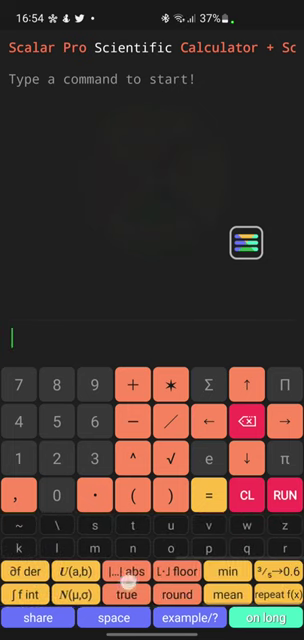
{"action": "left_click_drag", "start_coordinate": [128, 580], "coordinate": [280, 580]}
{"action": "left_click_drag", "start_coordinate": [243, 537], "coordinate": [80, 537]}
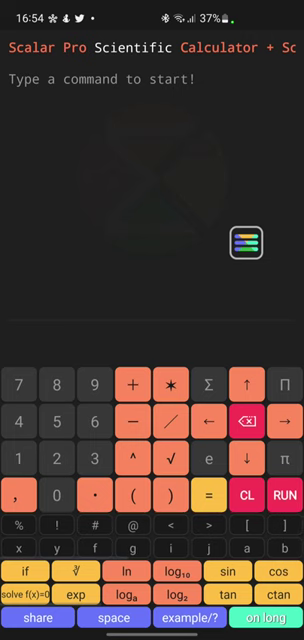
{"action": "left_click", "coordinate": [266, 617]}
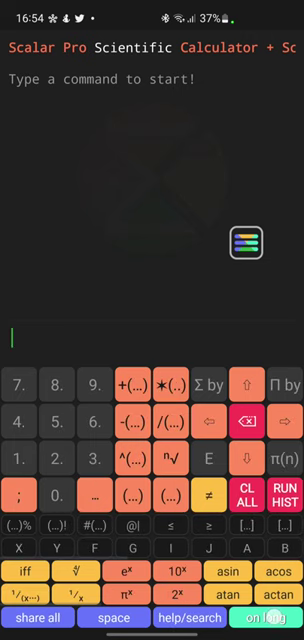
{"action": "mouse_move", "coordinate": [147, 548]}
{"action": "left_mouse_down"}
{"action": "mouse_move", "coordinate": [60, 548]}
{"action": "mouse_move", "coordinate": [160, 548]}
{"action": "left_mouse_up"}
{"action": "left_click_drag", "start_coordinate": [240, 582], "coordinate": [60, 582]}
{"action": "left_click", "coordinate": [270, 617]}
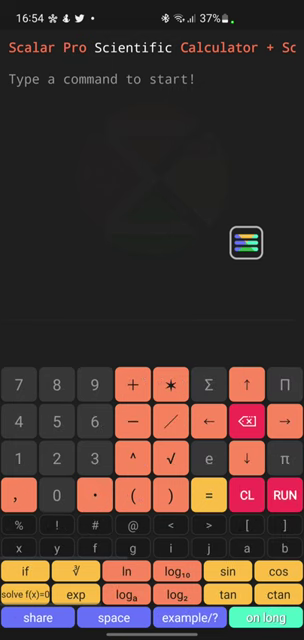
Preview the expression examples list and the math-function help search, closing each.
{"action": "left_click", "coordinate": [189, 617]}
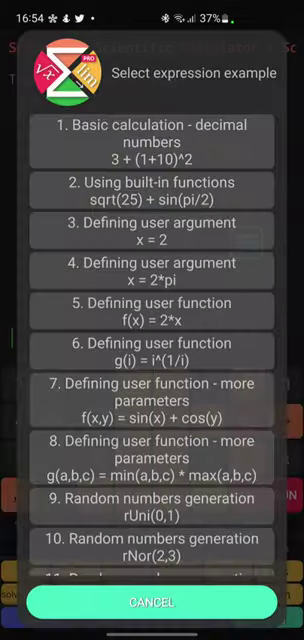
{"action": "left_click", "coordinate": [152, 601]}
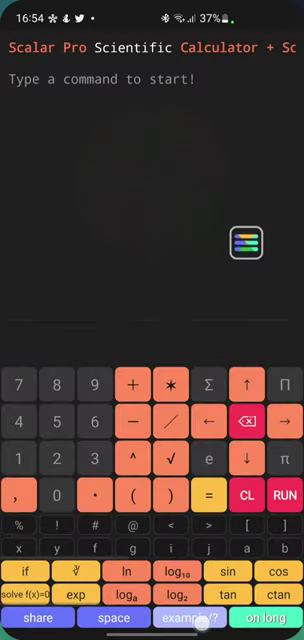
{"action": "left_click", "coordinate": [205, 619]}
{"action": "left_click", "coordinate": [244, 601]}
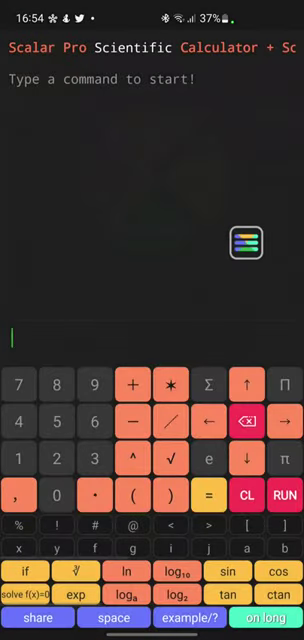
Enter 9+6 on the keypad and run it, giving e1 = 15.
{"action": "left_click", "coordinate": [94, 385]}
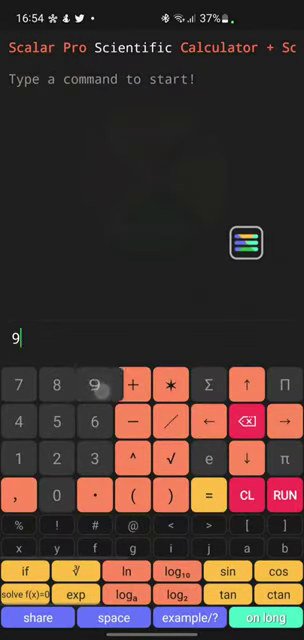
{"action": "left_click", "coordinate": [132, 385]}
{"action": "left_click", "coordinate": [94, 422]}
{"action": "left_click", "coordinate": [285, 496]}
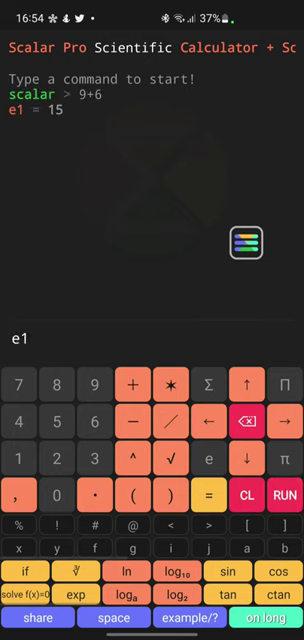